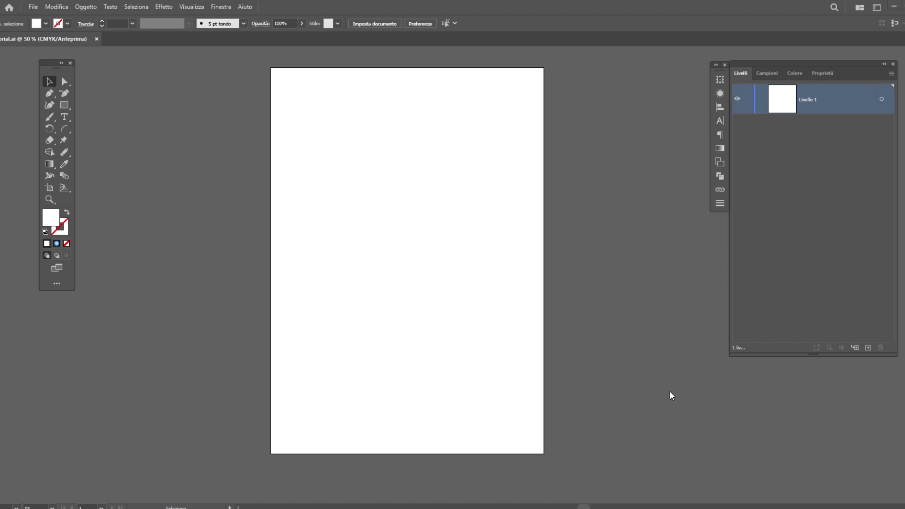
Select the Rectangle tool and set the fill colour to orange #FFAE0D
{"action": "left_click", "coordinate": [65, 105]}
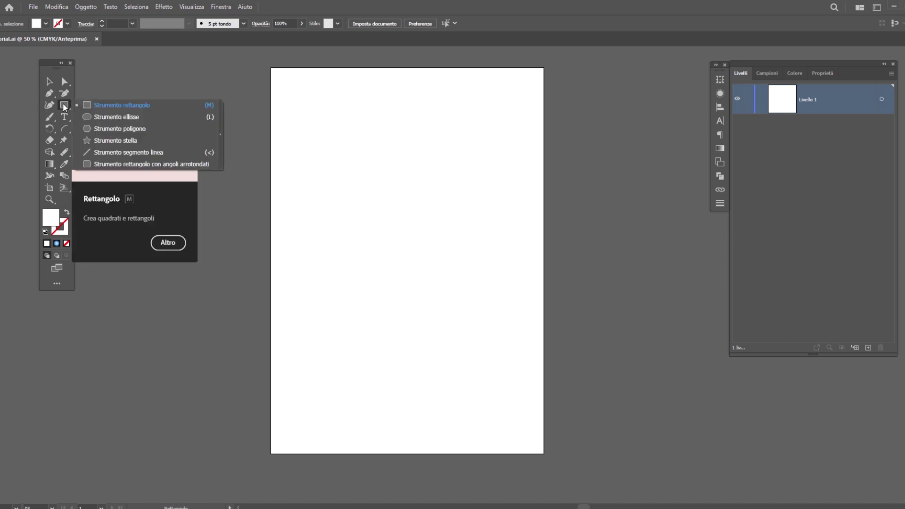
{"action": "double_click", "coordinate": [55, 218]}
{"action": "type", "text": "ffae0d"}
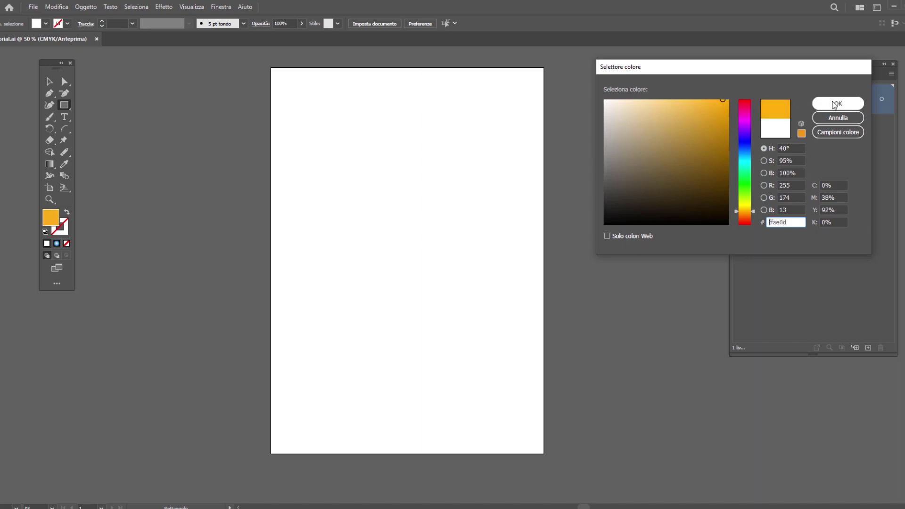
{"action": "left_click", "coordinate": [834, 105]}
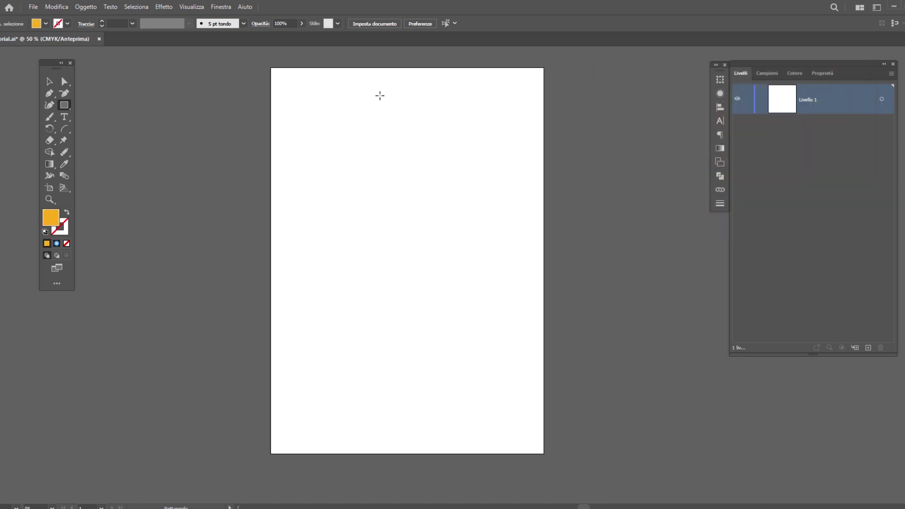
Draw an orange rectangle near the page top and centre it horizontally on the artboard
{"action": "left_click_drag", "start_coordinate": [380, 95], "coordinate": [407, 135]}
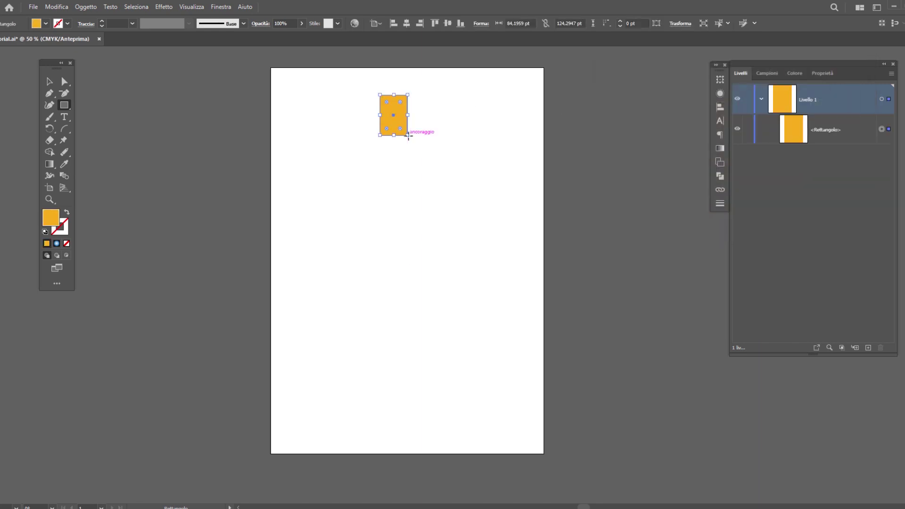
{"action": "key", "text": "v"}
{"action": "left_click_drag", "start_coordinate": [401, 125], "coordinate": [410, 102]}
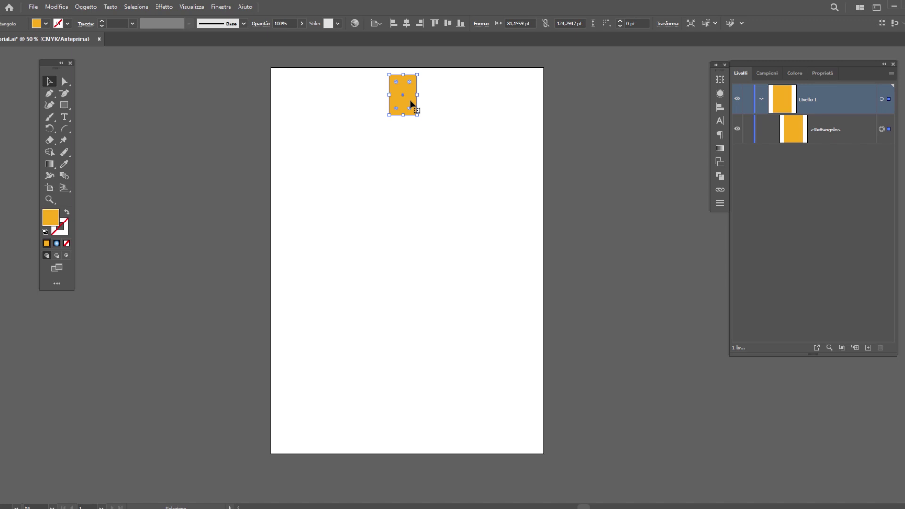
{"action": "left_click", "coordinate": [377, 23]}
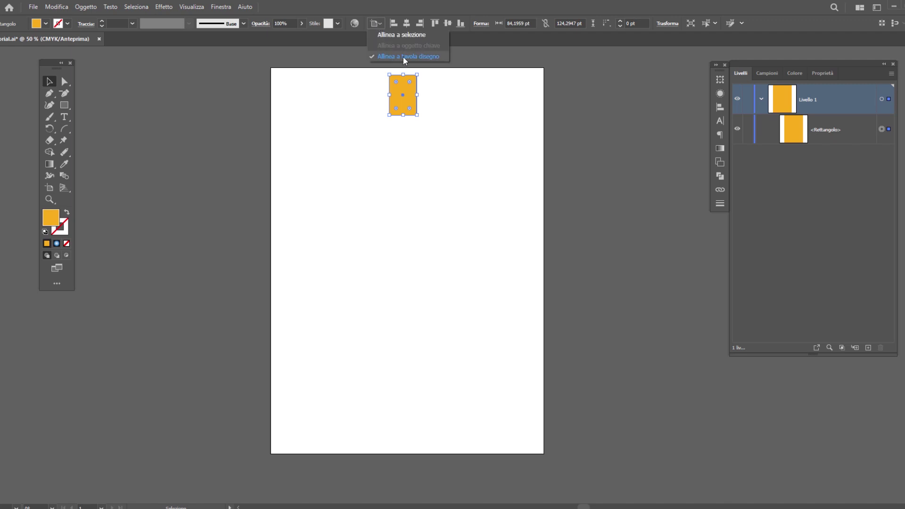
{"action": "left_click", "coordinate": [417, 57]}
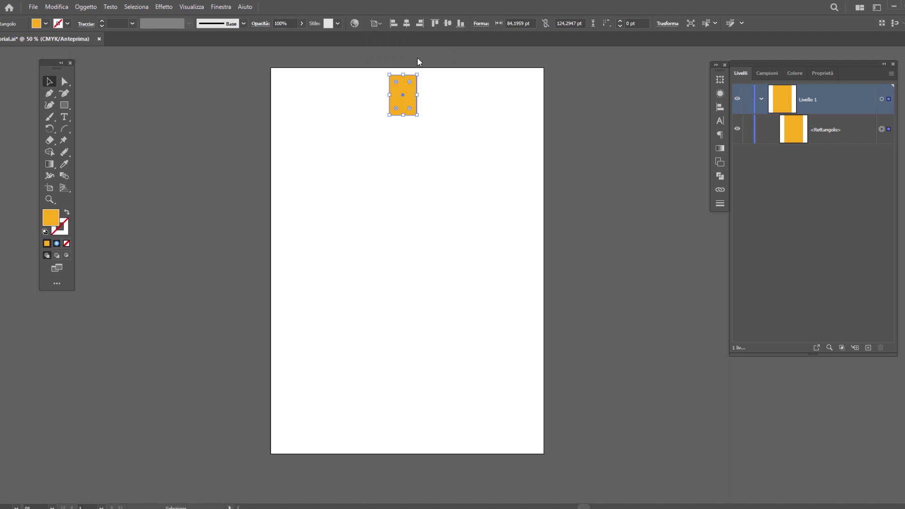
{"action": "left_click", "coordinate": [406, 23]}
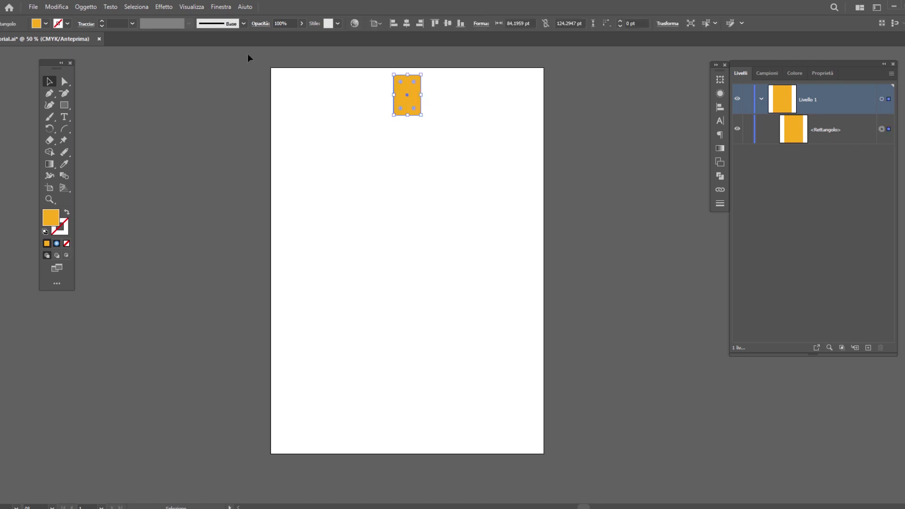
{"action": "left_click", "coordinate": [163, 6]}
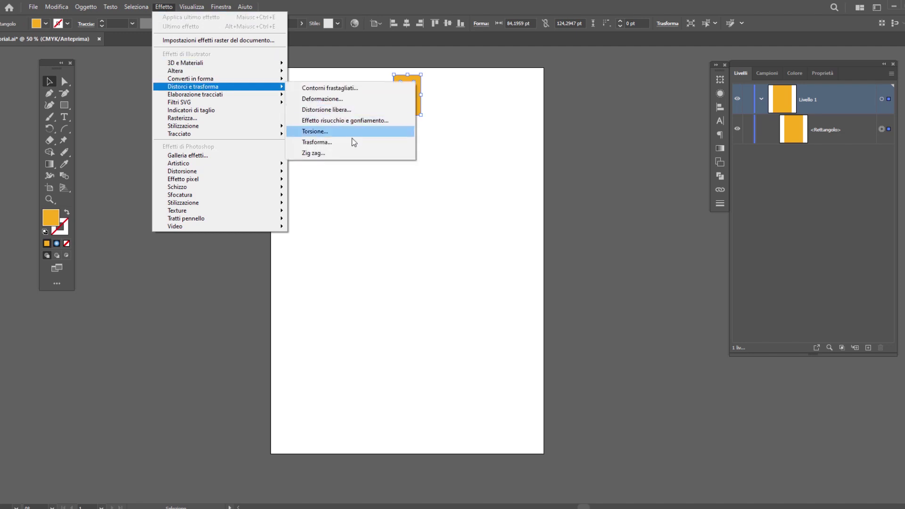
Apply a Transform effect to the rectangle: move -100 pt horizontally, rotate 10°, 36 copies
{"action": "left_click", "coordinate": [317, 142]}
{"action": "left_click_drag", "start_coordinate": [647, 65], "coordinate": [562, 68]}
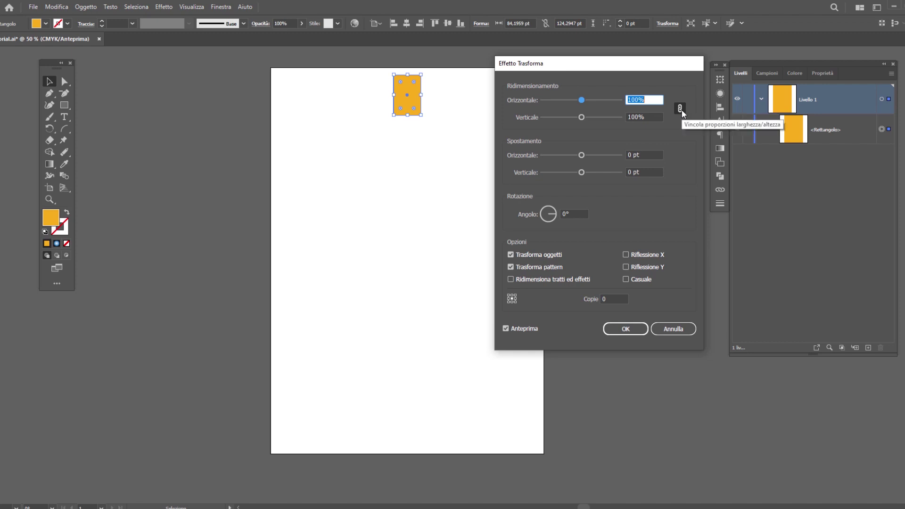
{"action": "left_click_drag", "start_coordinate": [581, 156], "coordinate": [542, 155]}
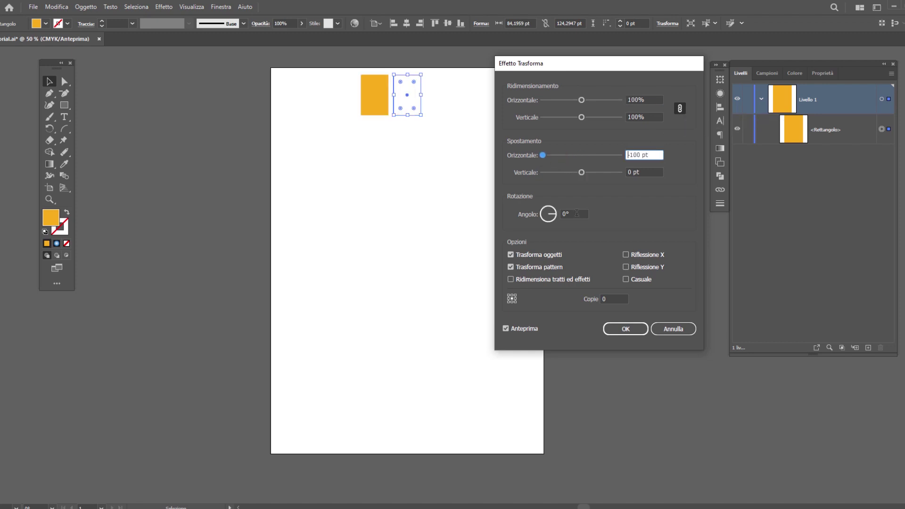
{"action": "left_click", "coordinate": [575, 213]}
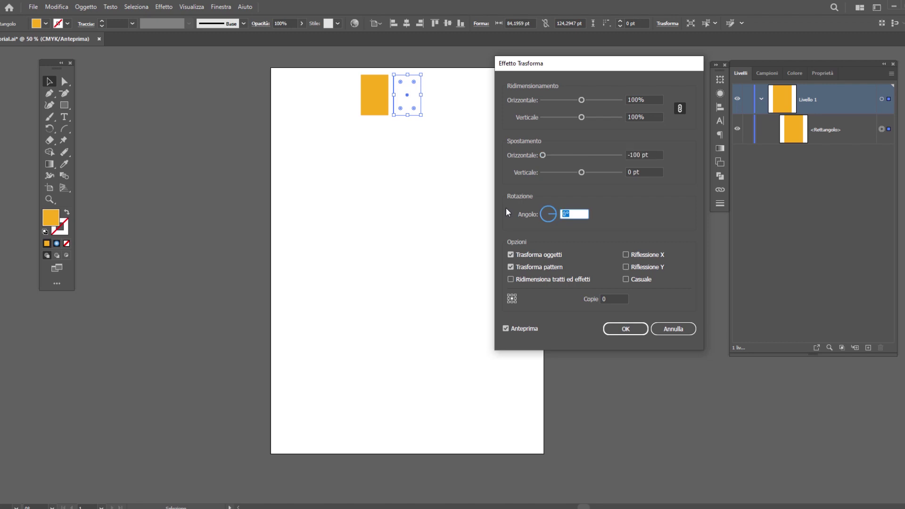
{"action": "type", "text": "10"}
{"action": "key", "text": "Tab"}
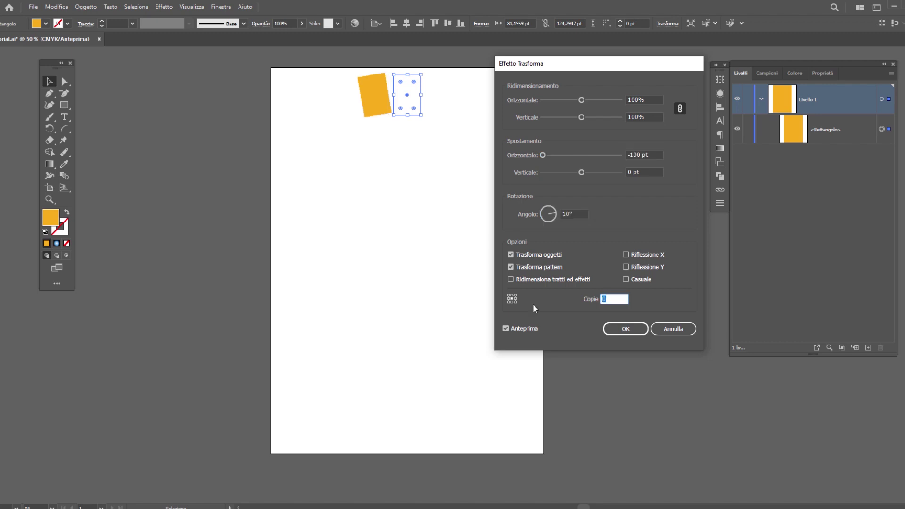
{"action": "type", "text": "36"}
{"action": "key", "text": "Tab"}
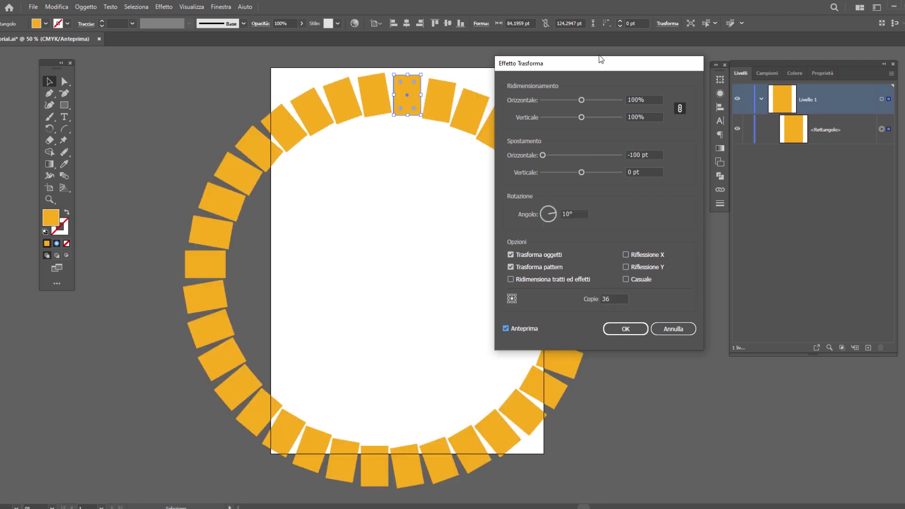
{"action": "left_click_drag", "start_coordinate": [575, 66], "coordinate": [709, 75]}
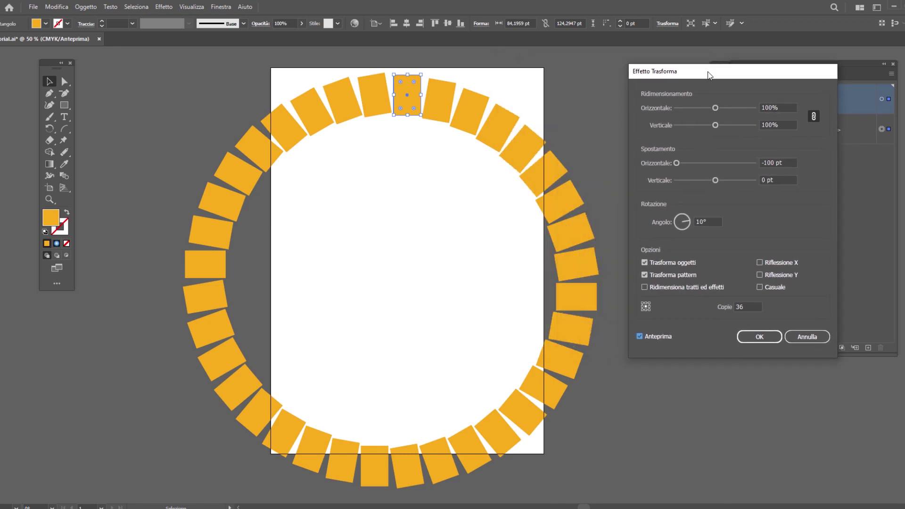
{"action": "left_click", "coordinate": [766, 336]}
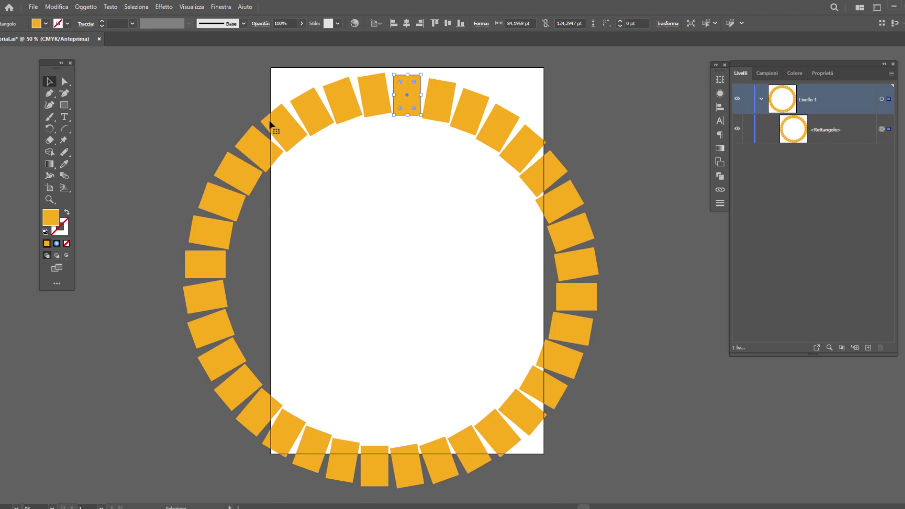
Expand the ring's appearance and centre it horizontally and vertically on the artboard
{"action": "left_click", "coordinate": [85, 9]}
{"action": "left_click", "coordinate": [109, 144]}
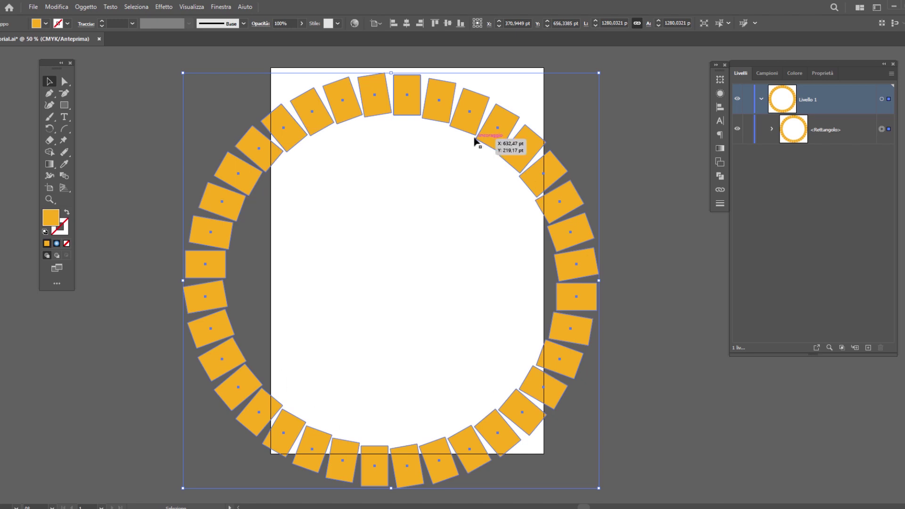
{"action": "left_click", "coordinate": [380, 24]}
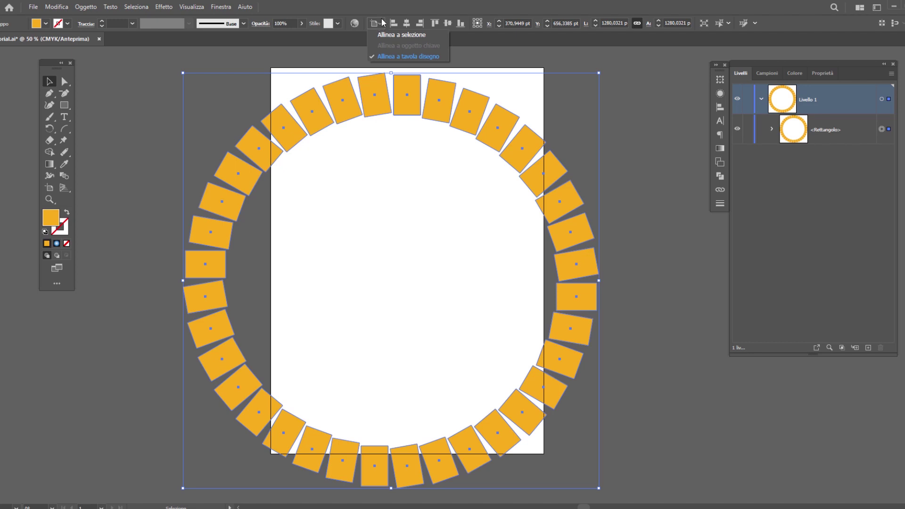
{"action": "left_click", "coordinate": [406, 23]}
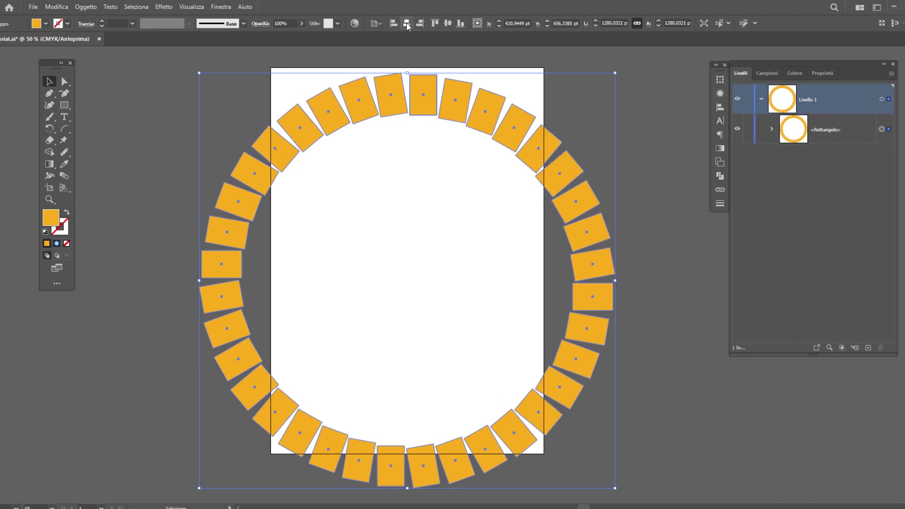
{"action": "left_click", "coordinate": [447, 23]}
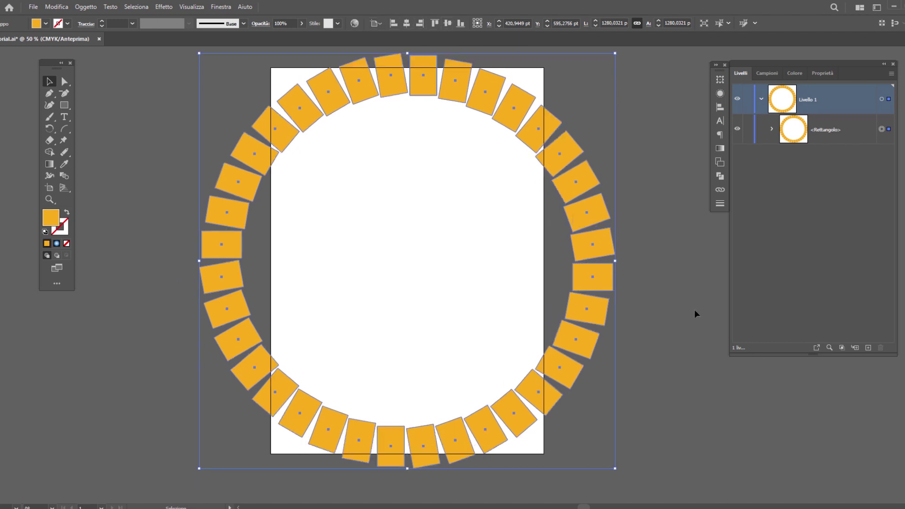
{"action": "left_click", "coordinate": [665, 302]}
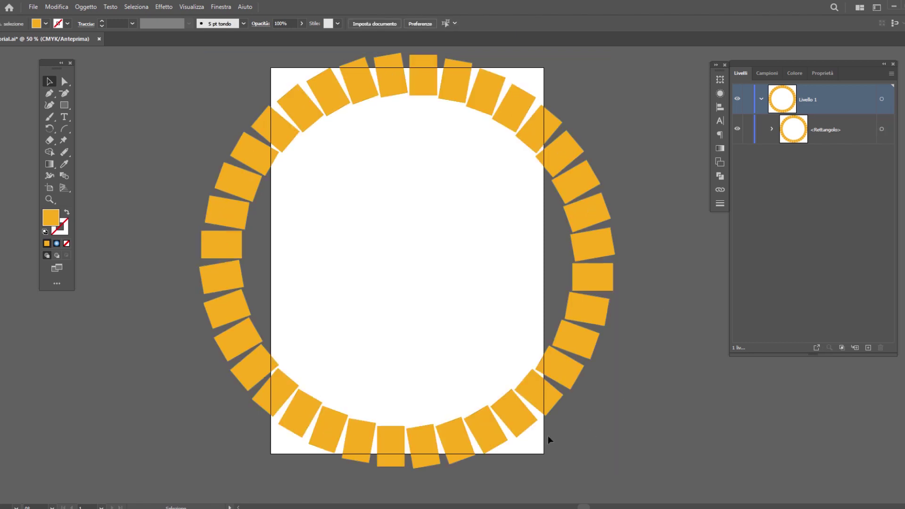
{"action": "left_click", "coordinate": [426, 87]}
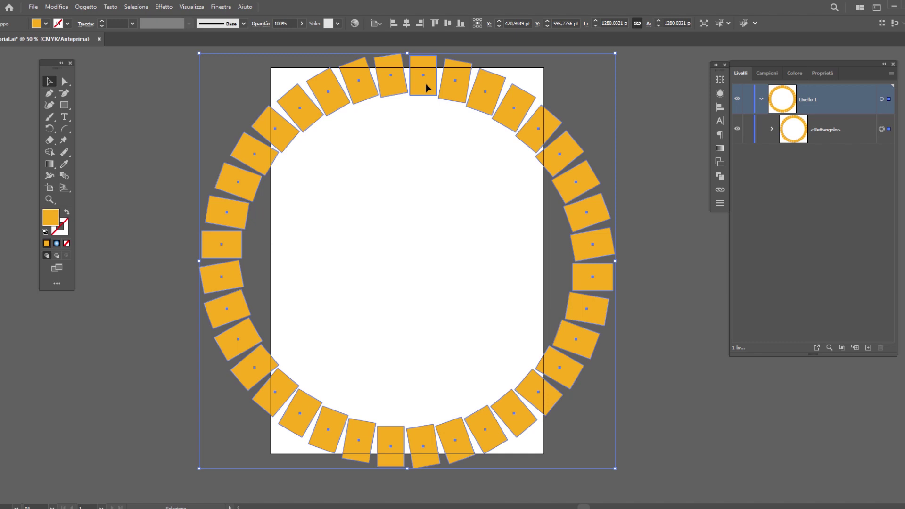
Set up a Transform effect on the ring: 80% scale, 30° angle, Transform Patterns off, 20 copies
{"action": "left_click", "coordinate": [168, 9]}
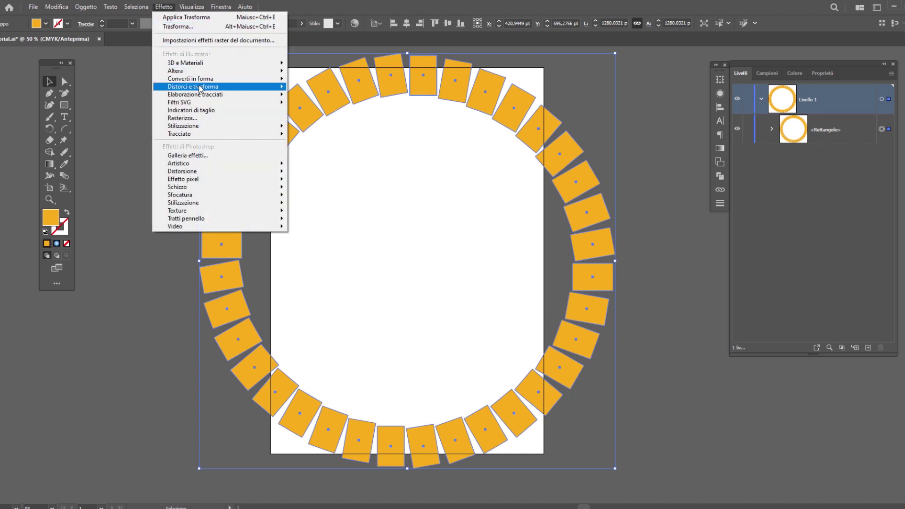
{"action": "mouse_move", "coordinate": [192, 87]}
{"action": "left_click", "coordinate": [332, 141]}
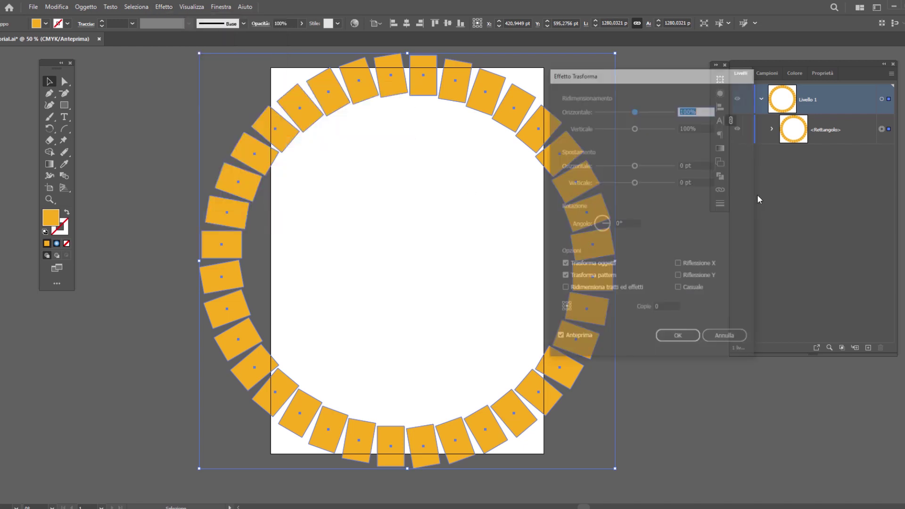
{"action": "left_click_drag", "start_coordinate": [653, 83], "coordinate": [616, 83]}
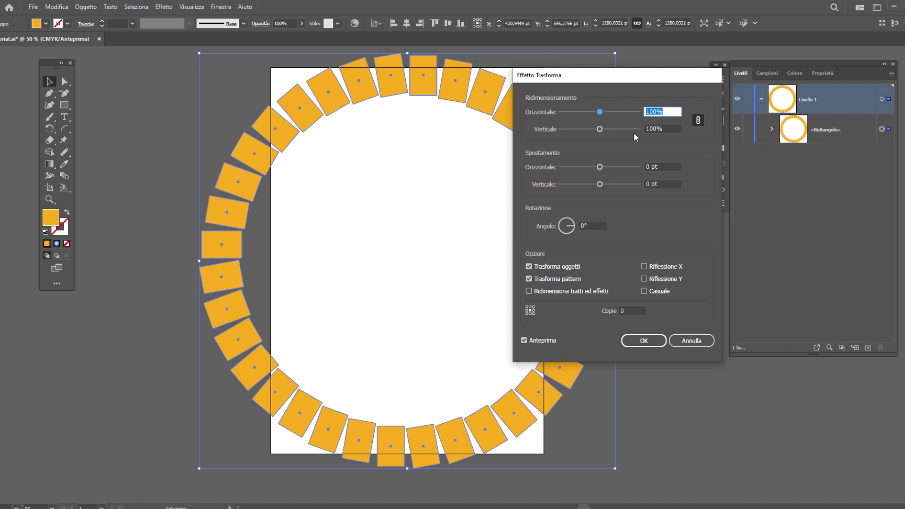
{"action": "type", "text": "80"}
{"action": "key", "text": "Tab"}
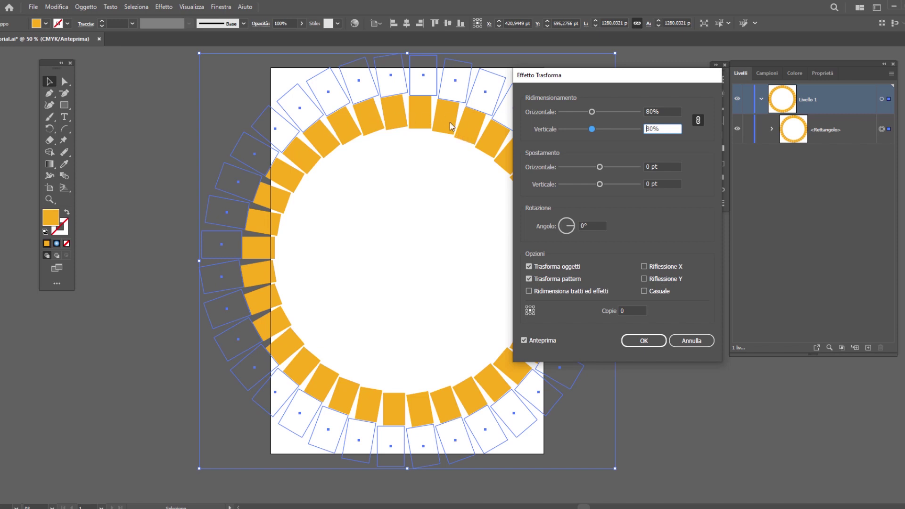
{"action": "key", "text": "Tab"}
{"action": "key", "text": "Tab"}
{"action": "key", "text": "Tab"}
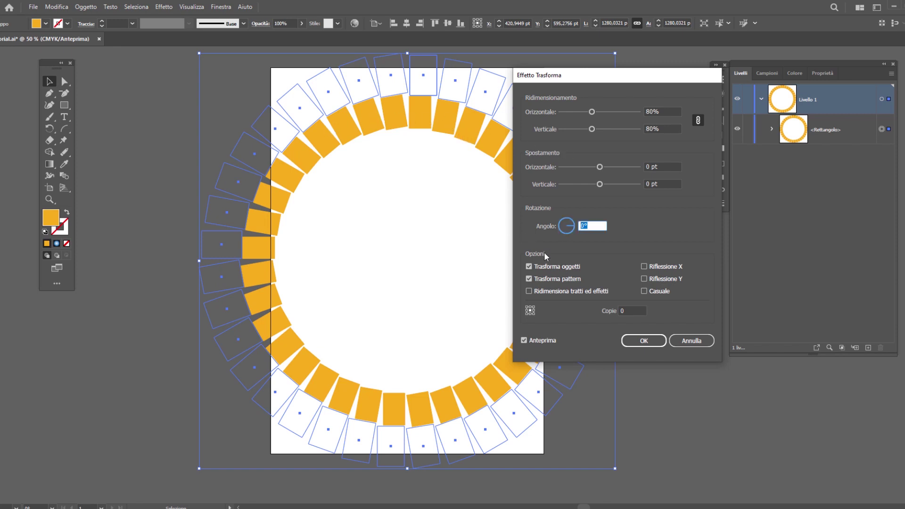
{"action": "type", "text": "30"}
{"action": "key", "text": "Tab"}
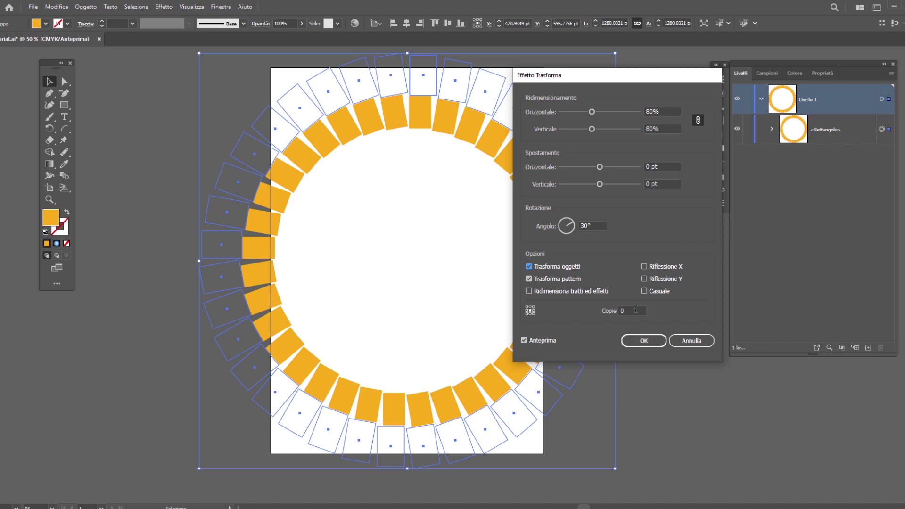
{"action": "left_click", "coordinate": [529, 278]}
{"action": "key", "text": "Tab"}
{"action": "type", "text": "20"}
{"action": "key", "text": "Tab"}
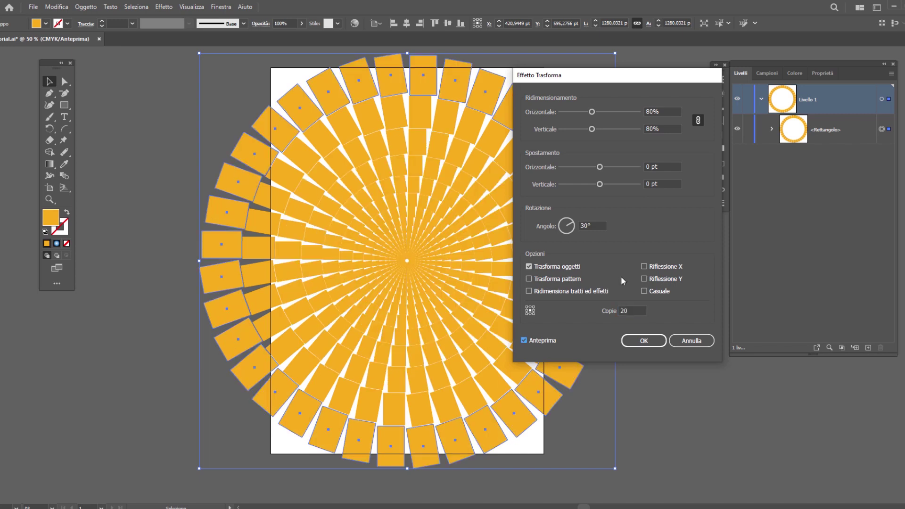
{"action": "left_click_drag", "start_coordinate": [615, 77], "coordinate": [667, 77]}
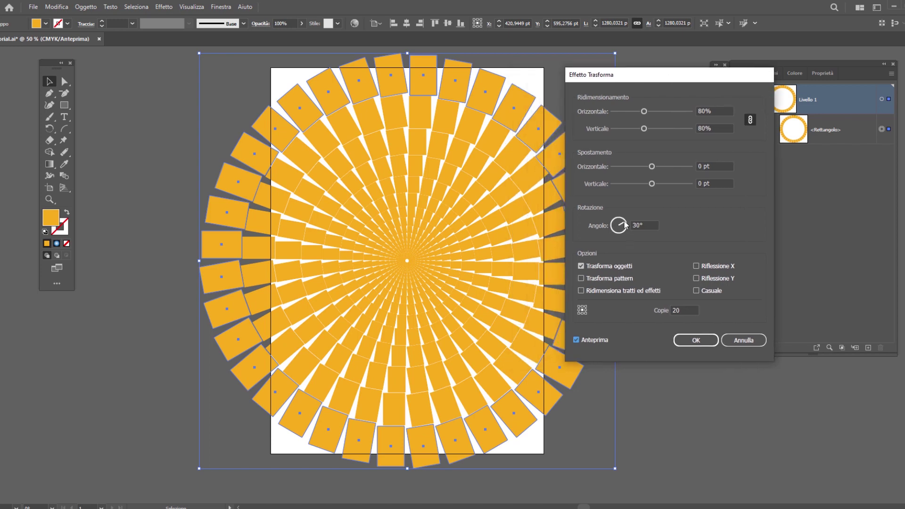
Refine the Transform angle to 33° and the copies to 12, then apply it
{"action": "left_click_drag", "start_coordinate": [624, 224], "coordinate": [621, 224]}
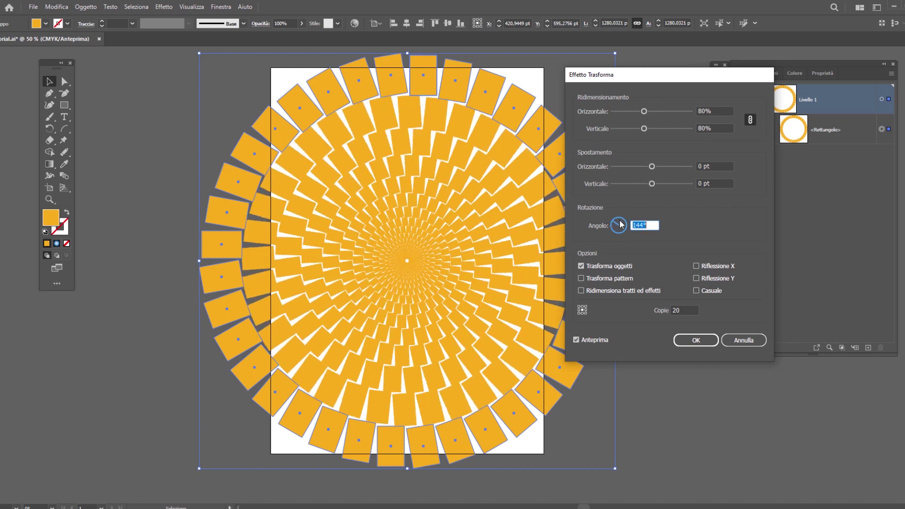
{"action": "left_click_drag", "start_coordinate": [621, 224], "coordinate": [624, 220]}
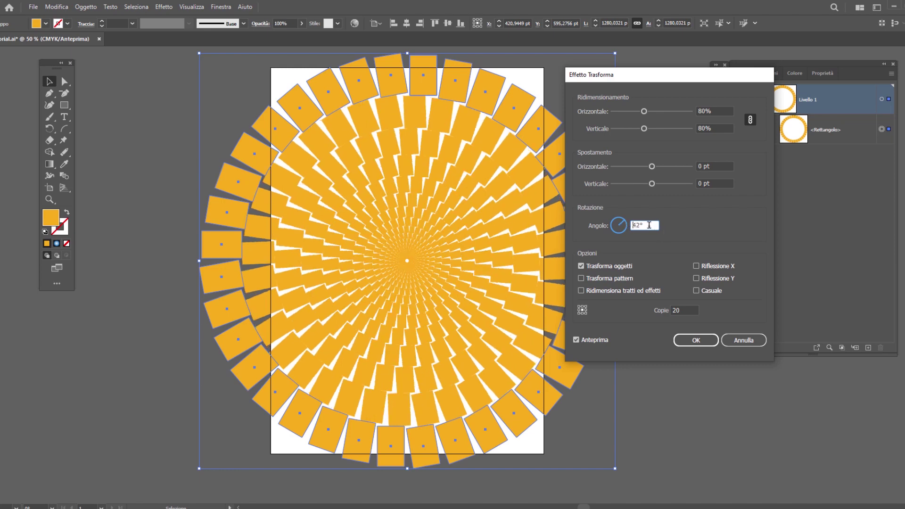
{"action": "type", "text": "33"}
{"action": "key", "text": "Tab"}
{"action": "type", "text": "14"}
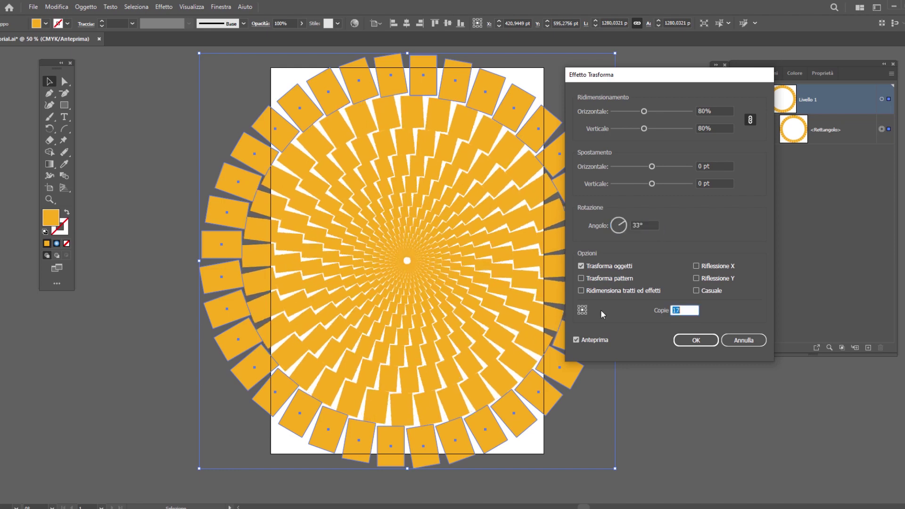
{"action": "key", "text": "Down"}
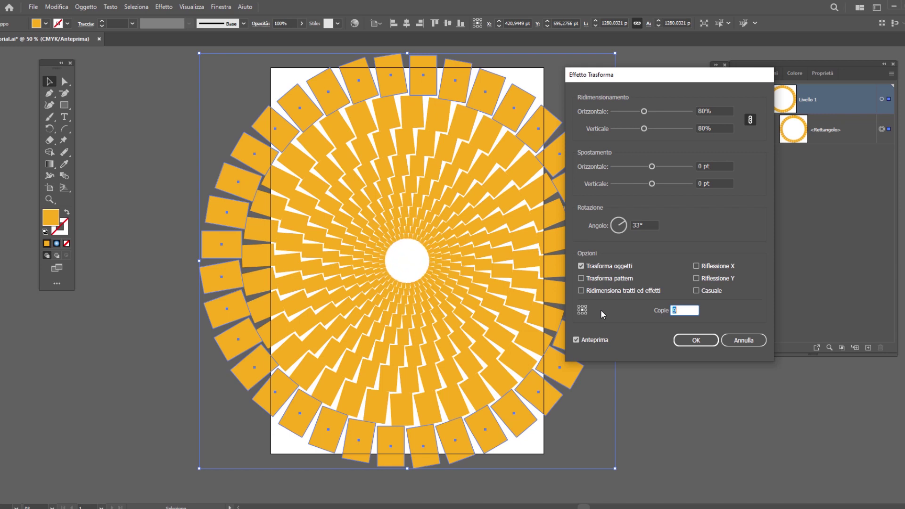
{"action": "key", "text": "Down"}
{"action": "key", "text": "Up"}
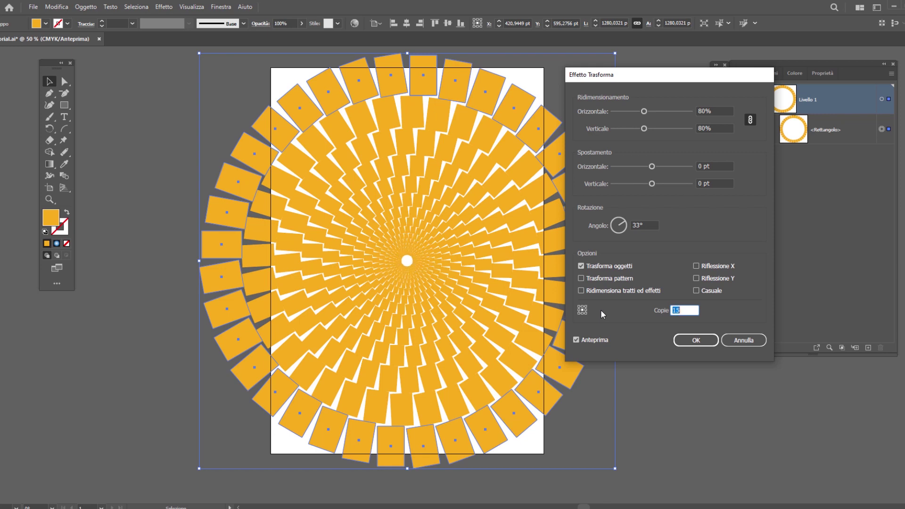
{"action": "type", "text": "20"}
{"action": "type", "text": "15"}
{"action": "key", "text": "Down"}
{"action": "key", "text": "Down"}
{"action": "key", "text": "Down"}
{"action": "key", "text": "Up"}
{"action": "key", "text": "Down"}
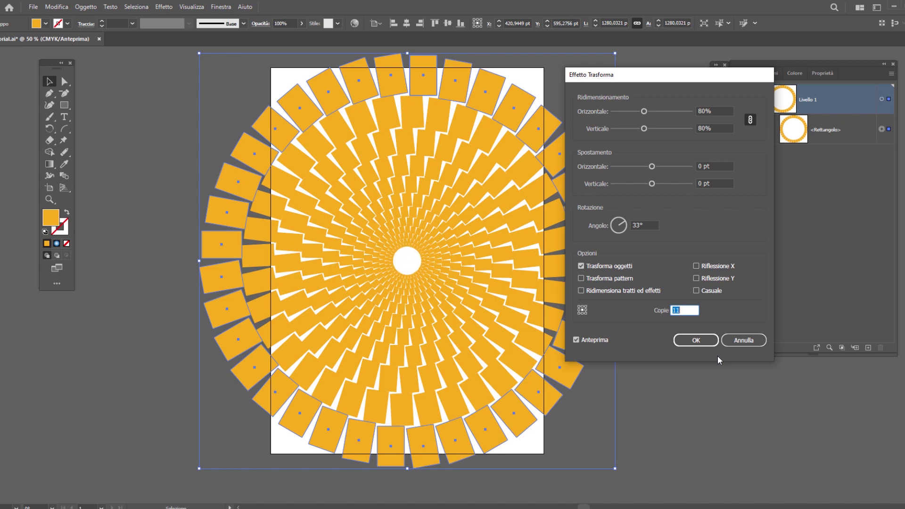
{"action": "left_click", "coordinate": [696, 340]}
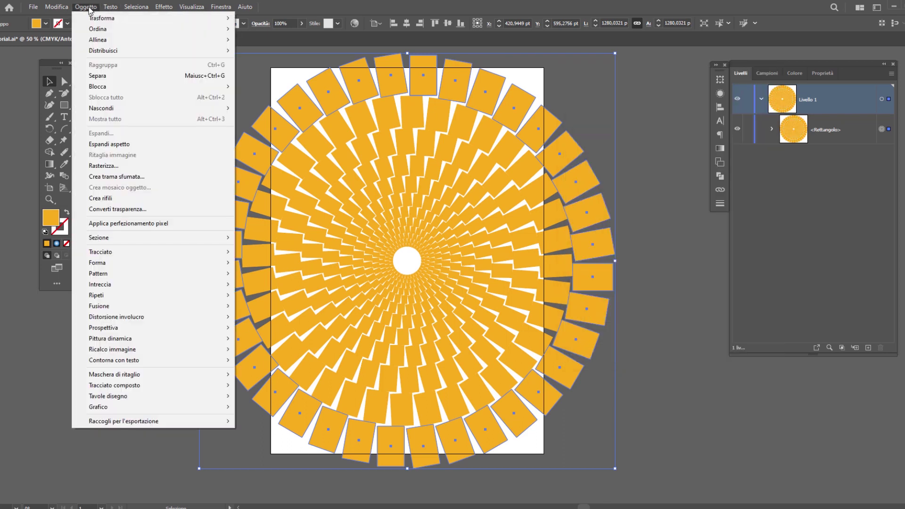
Expand the spiral's appearance and merge all rectangles with Pathfinder Unite
{"action": "left_click", "coordinate": [105, 144]}
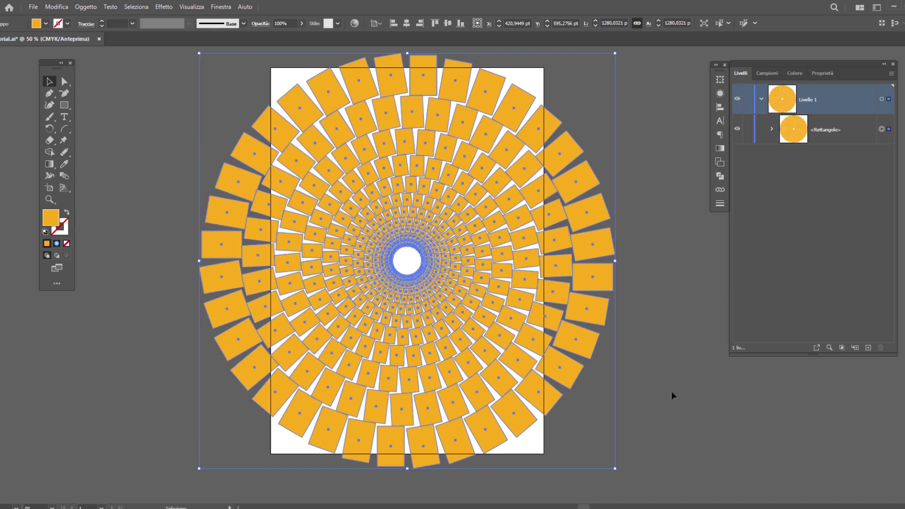
{"action": "left_click", "coordinate": [719, 176]}
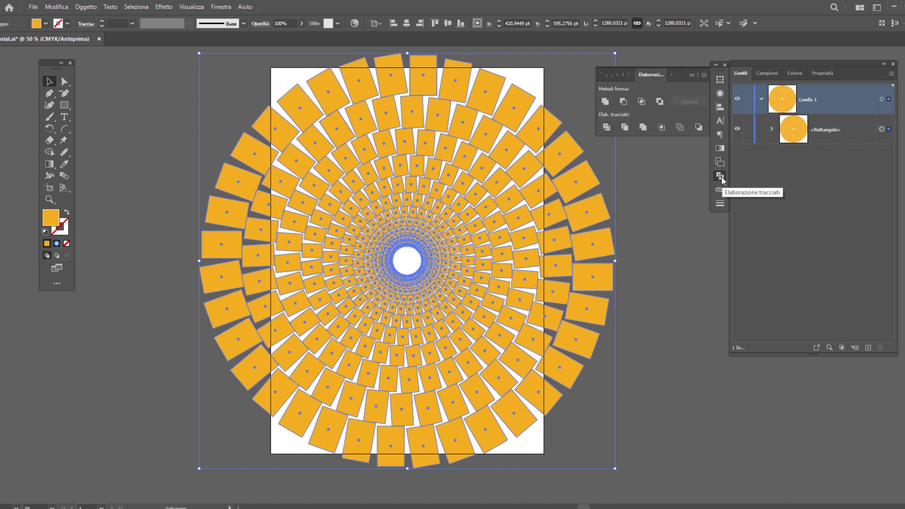
{"action": "left_click", "coordinate": [218, 7]}
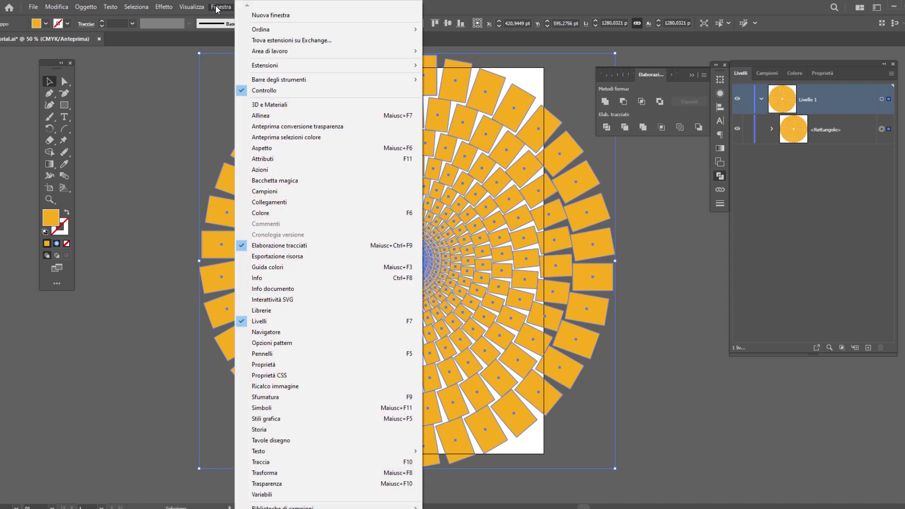
{"action": "left_click", "coordinate": [697, 226]}
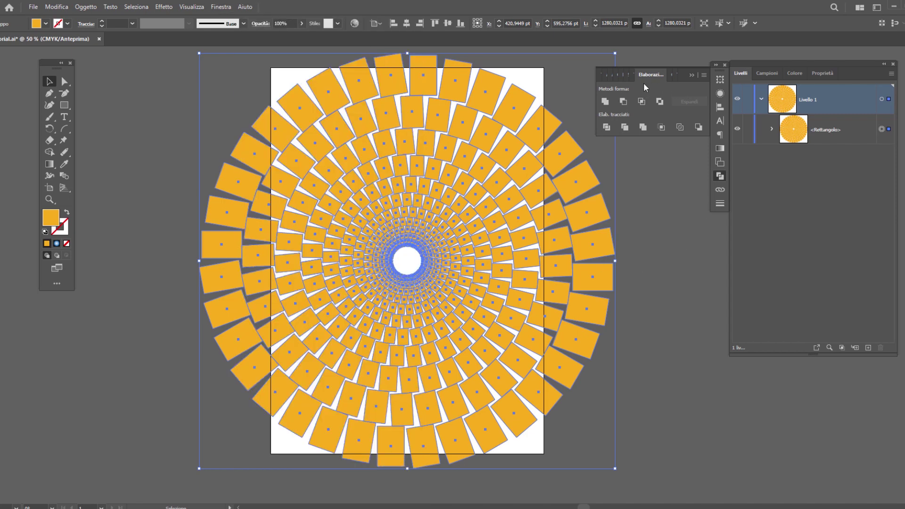
{"action": "left_click", "coordinate": [605, 104]}
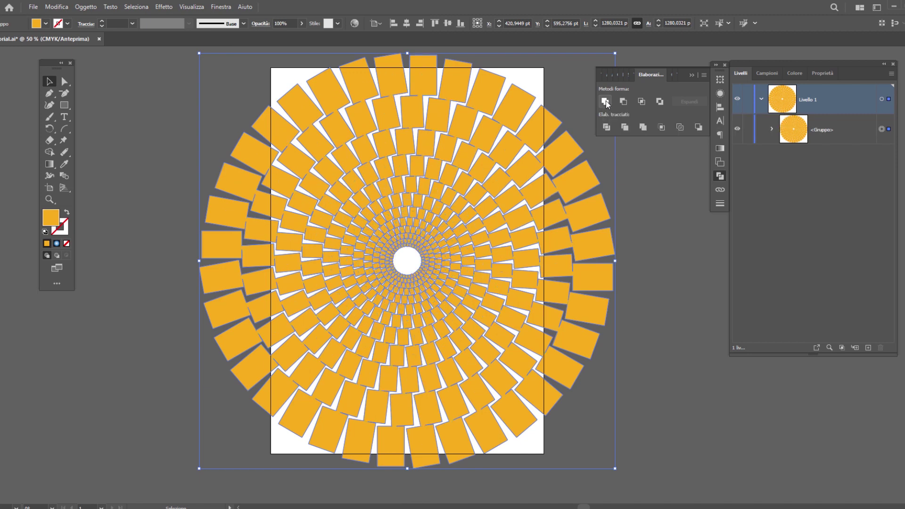
{"action": "left_click", "coordinate": [471, 264]}
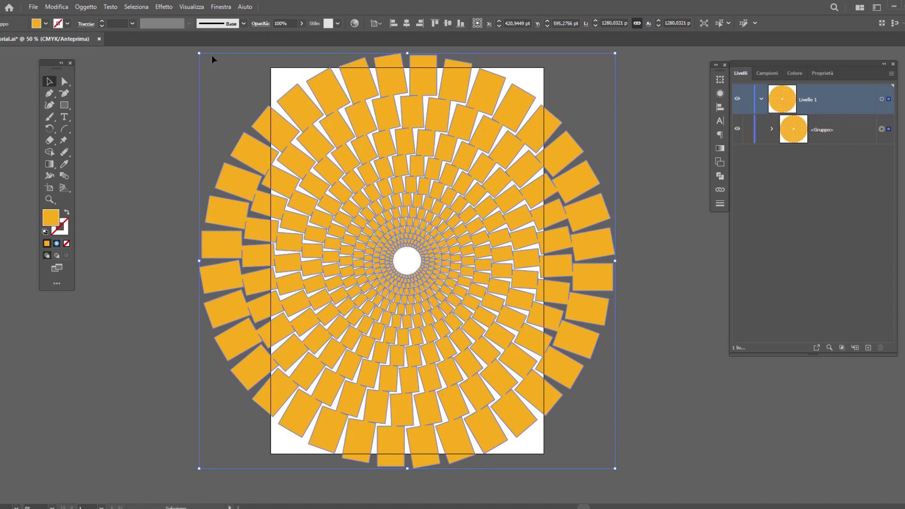
{"action": "left_click", "coordinate": [164, 7]}
{"action": "mouse_move", "coordinate": [175, 71]}
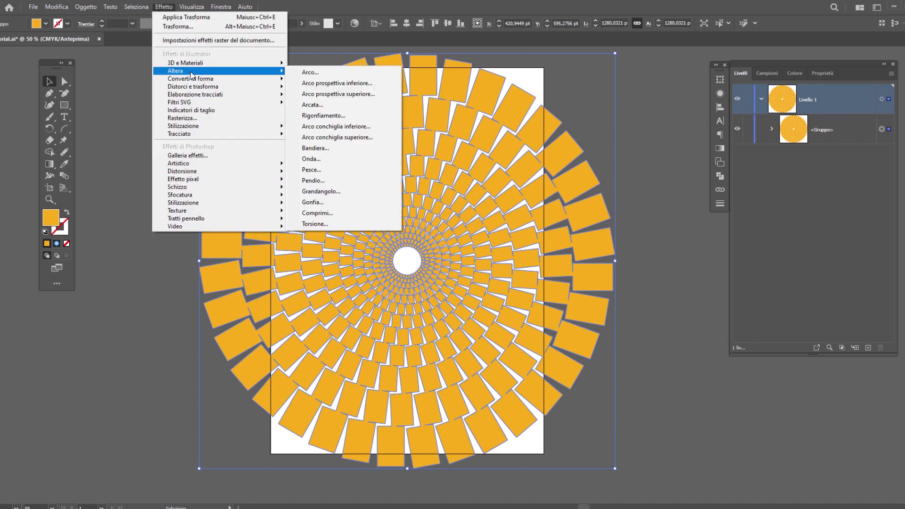
Apply a Pendio warp with 1% bend, -39% horizontal and 42% vertical distortion
{"action": "left_click", "coordinate": [368, 184]}
{"action": "mouse_move", "coordinate": [687, 208]}
{"action": "left_mouse_down"}
{"action": "mouse_move", "coordinate": [654, 208]}
{"action": "mouse_move", "coordinate": [663, 208]}
{"action": "mouse_move", "coordinate": [642, 234]}
{"action": "mouse_move", "coordinate": [683, 251]}
{"action": "left_mouse_up"}
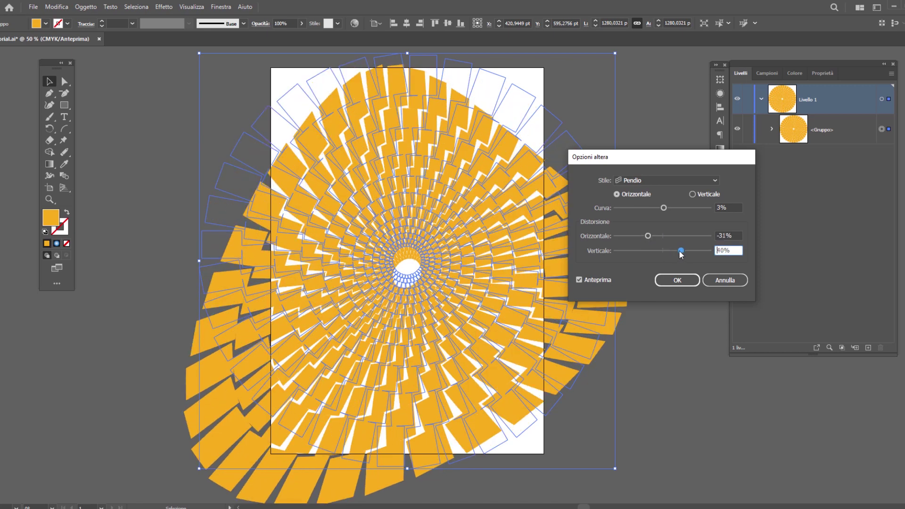
{"action": "mouse_move", "coordinate": [681, 251]}
{"action": "left_mouse_down"}
{"action": "mouse_move", "coordinate": [674, 251]}
{"action": "mouse_move", "coordinate": [681, 251]}
{"action": "left_mouse_up"}
{"action": "key", "text": "shift+Tab"}
{"action": "type", "text": "-39"}
{"action": "left_click_drag", "start_coordinate": [663, 208], "coordinate": [663, 209]}
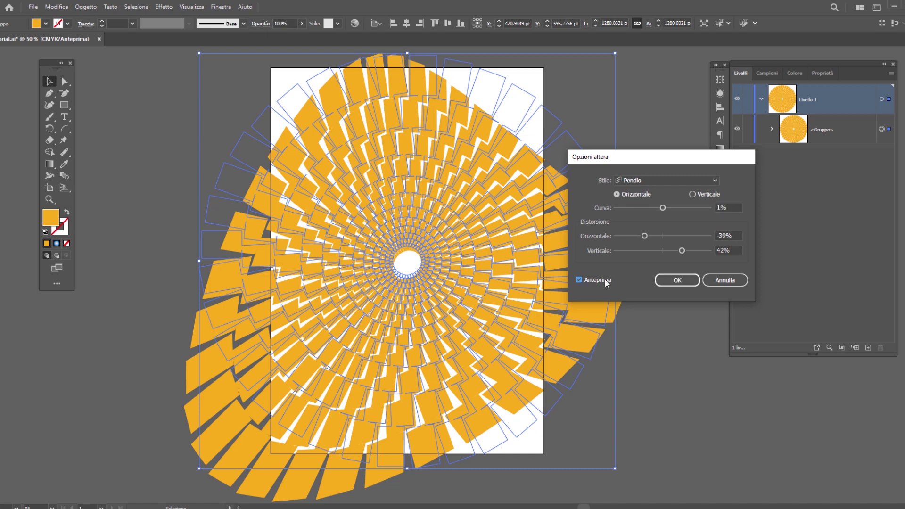
{"action": "left_click", "coordinate": [675, 280]}
{"action": "left_click", "coordinate": [683, 349]}
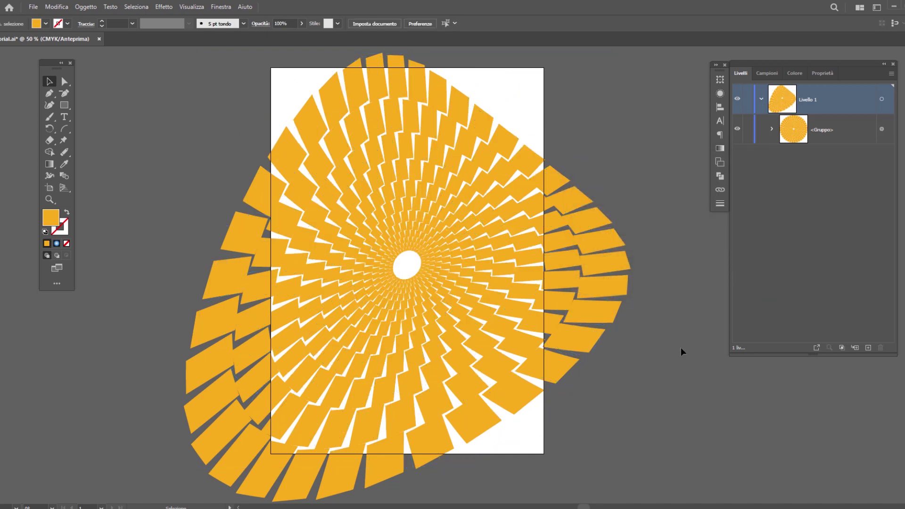
{"action": "mouse_move", "coordinate": [579, 267]}
{"action": "left_mouse_down"}
{"action": "mouse_move", "coordinate": [439, 256]}
{"action": "mouse_move", "coordinate": [440, 228]}
{"action": "left_mouse_up"}
Enlarge the warped sunburst proportionally to about 1625 pt, spilling past the artboard edges
{"action": "scroll", "coordinate": [438, 252], "scroll_direction": "down", "scroll_amount": 1}
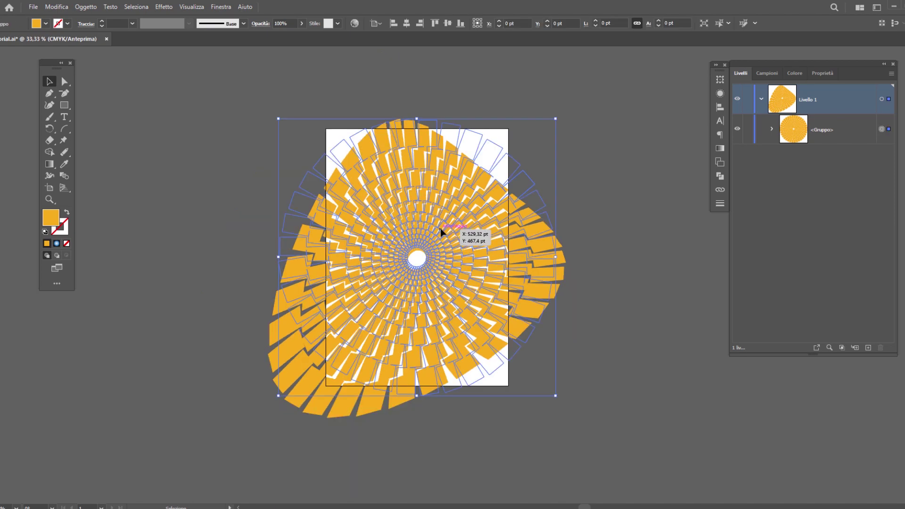
{"action": "left_click_drag", "start_coordinate": [277, 116], "coordinate": [223, 85]}
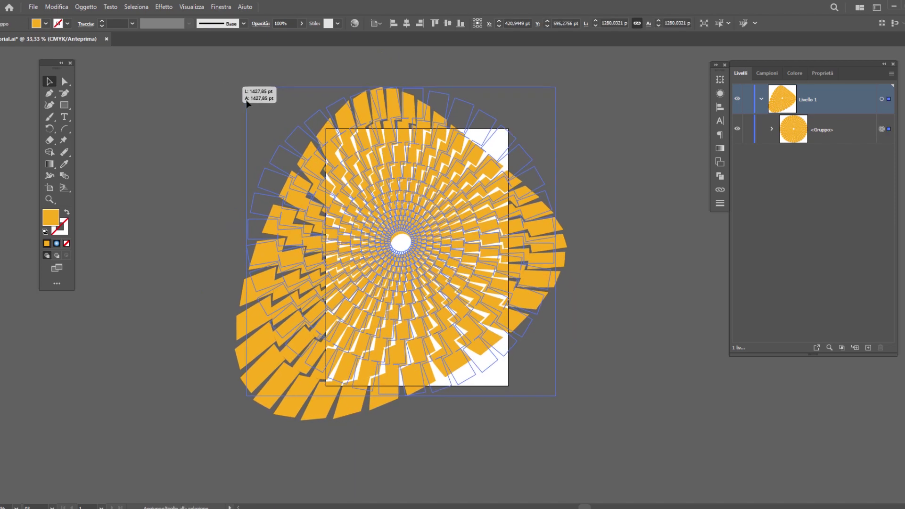
{"action": "left_click_drag", "start_coordinate": [557, 398], "coordinate": [605, 437]}
{"action": "left_click_drag", "start_coordinate": [599, 88], "coordinate": [617, 67]}
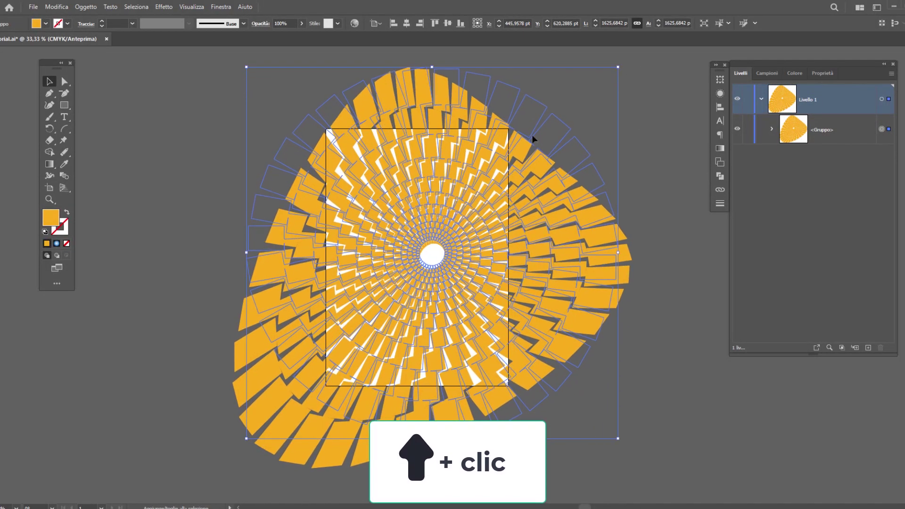
{"action": "left_click", "coordinate": [634, 360]}
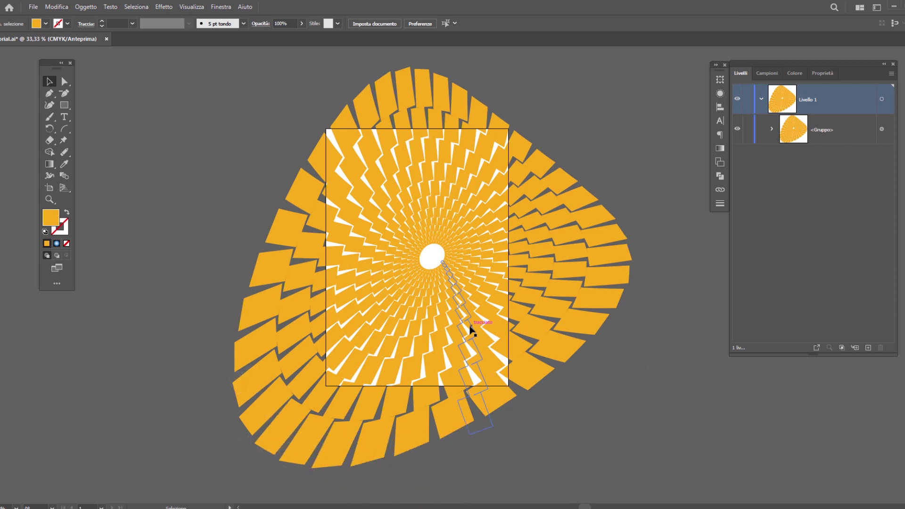
{"action": "left_click", "coordinate": [33, 7]}
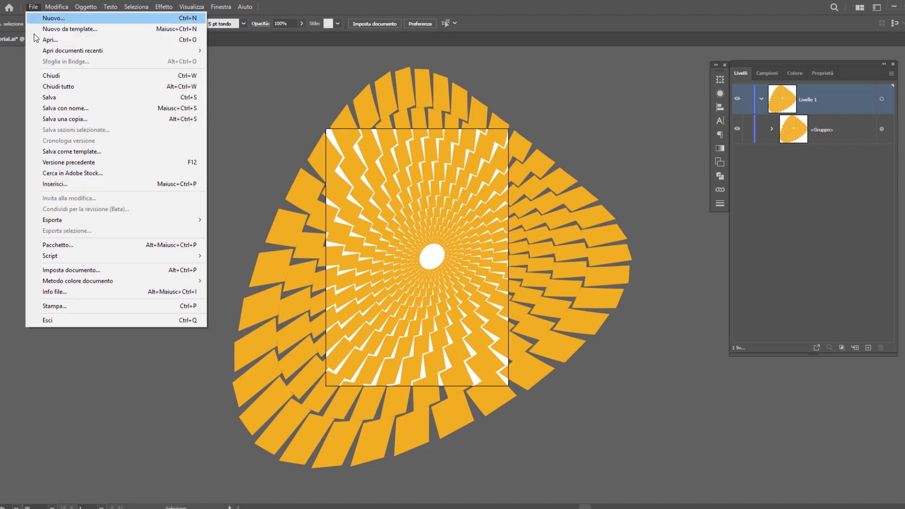
{"action": "mouse_move", "coordinate": [52, 219]}
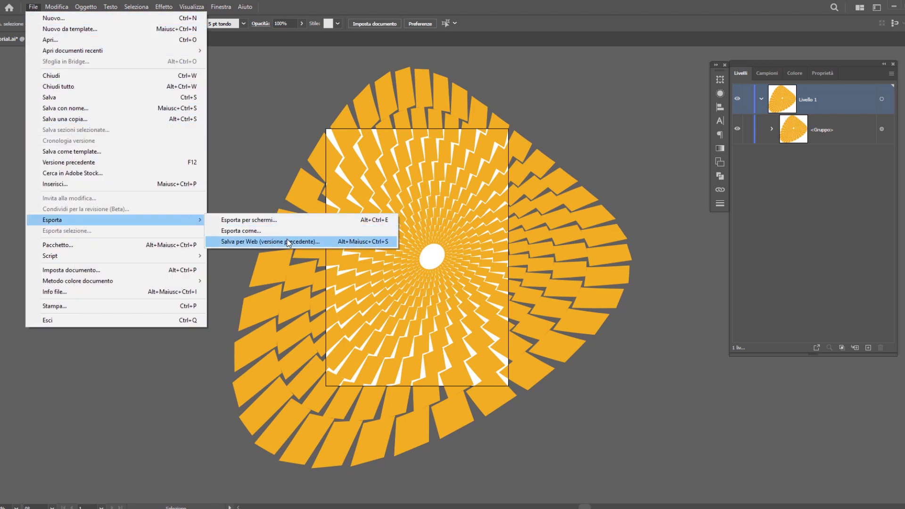
Preview the artwork as an 842 × 1191 px PNG-24 in Save for Web, then close it
{"action": "left_click", "coordinate": [288, 241]}
{"action": "left_click", "coordinate": [430, 236], "text": "alt"}
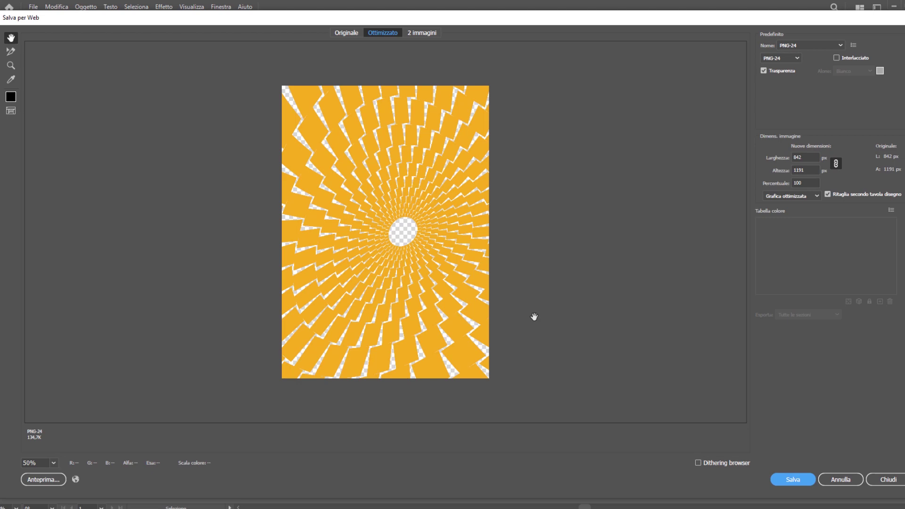
{"action": "key", "text": "Escape"}
Edit the Pendio warp in Appearance to Onda style: -37% bend, -58% horizontal, 25% vertical
{"action": "left_click", "coordinate": [718, 94]}
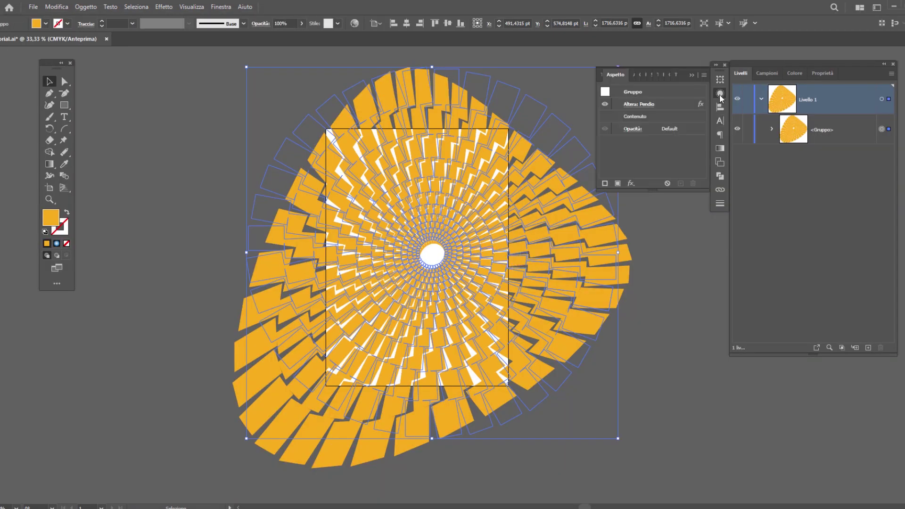
{"action": "left_click", "coordinate": [631, 104]}
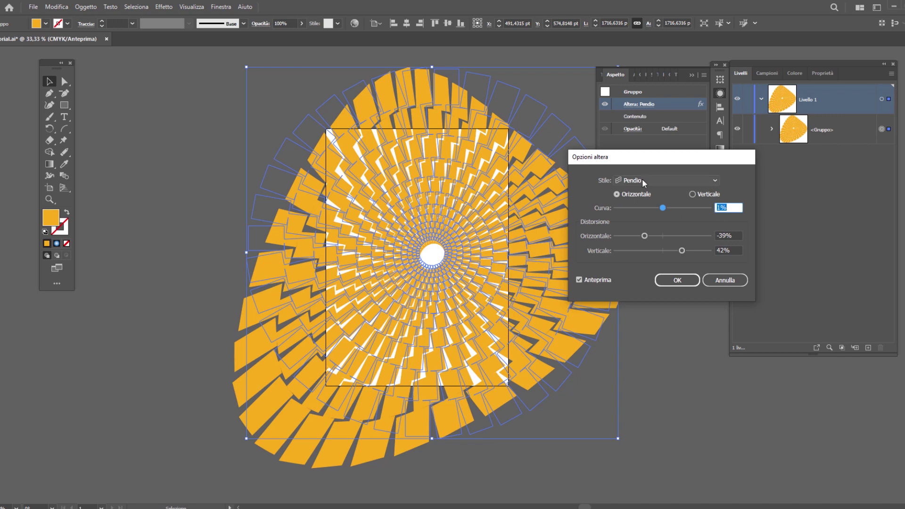
{"action": "left_click", "coordinate": [642, 180]}
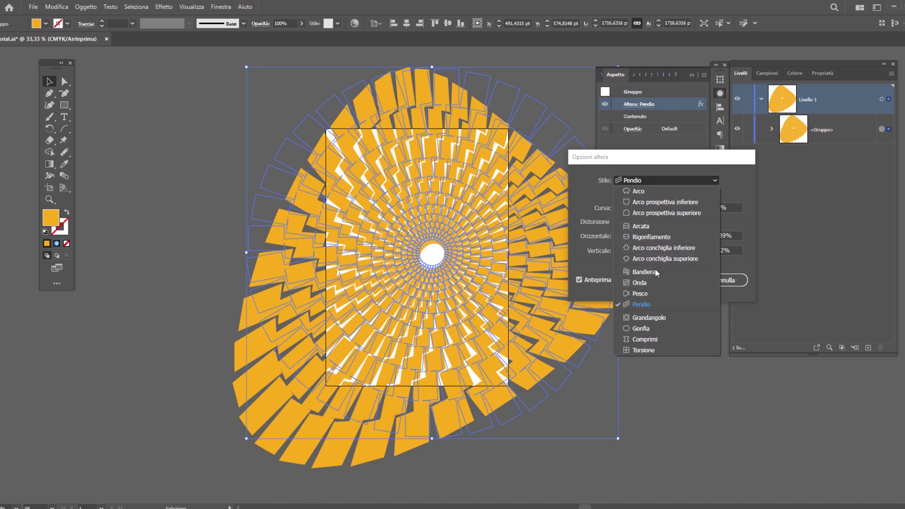
{"action": "left_click", "coordinate": [653, 282]}
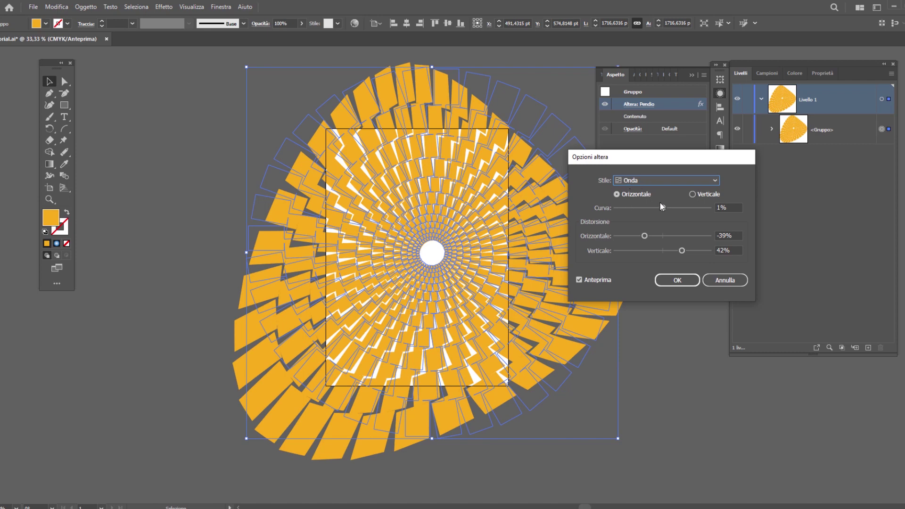
{"action": "left_click_drag", "start_coordinate": [662, 207], "coordinate": [645, 209]}
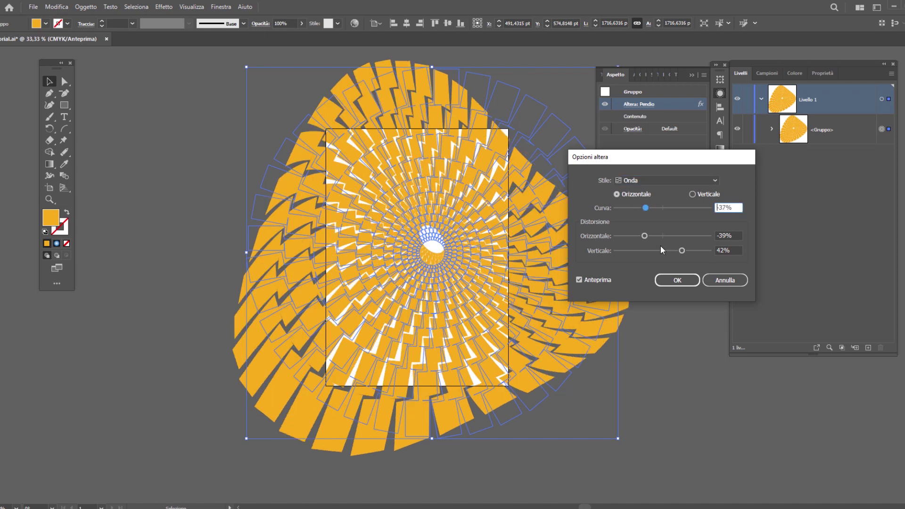
{"action": "left_click_drag", "start_coordinate": [680, 252], "coordinate": [636, 236]}
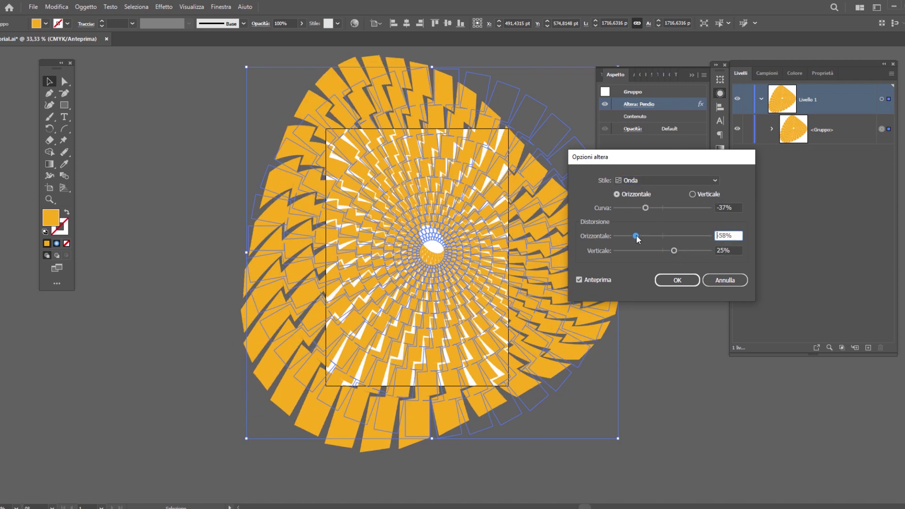
{"action": "left_click", "coordinate": [678, 280]}
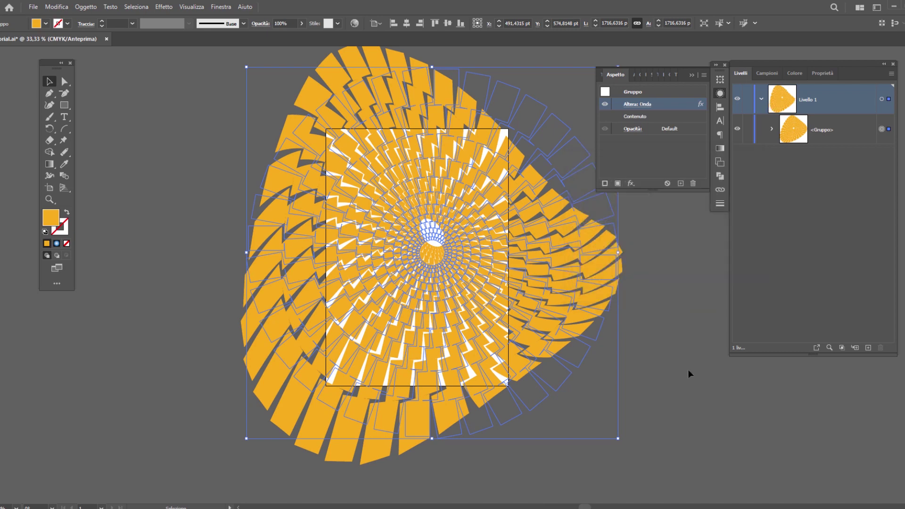
{"action": "left_click", "coordinate": [680, 375]}
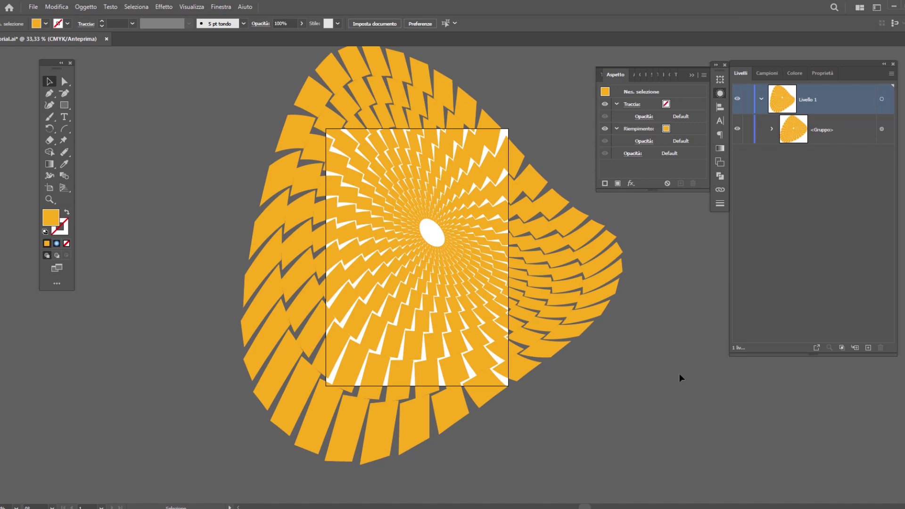
{"action": "left_click", "coordinate": [460, 357]}
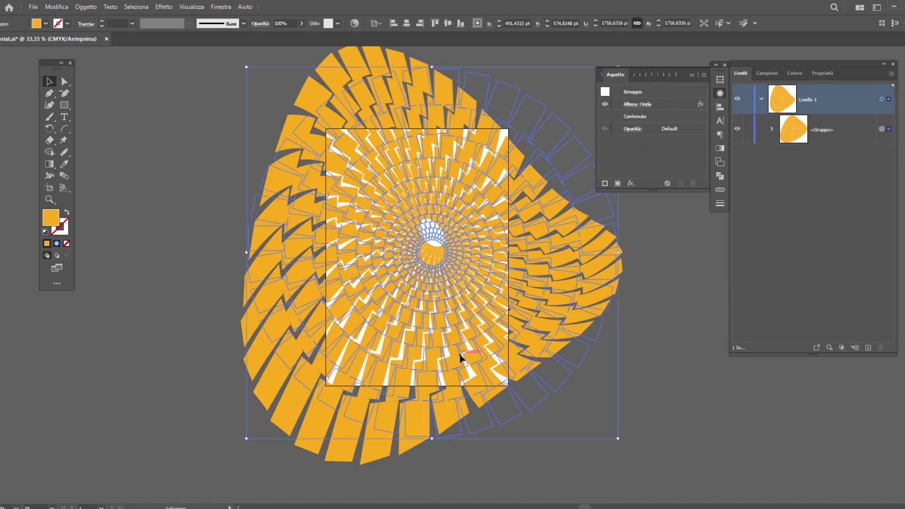
Change the sunburst's fill to a muted rust orange in the colour picker and confirm
{"action": "double_click", "coordinate": [52, 222]}
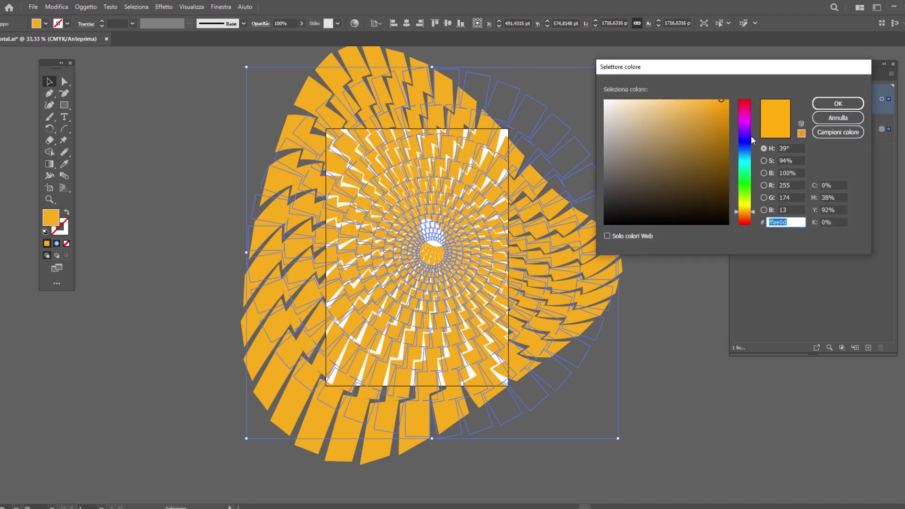
{"action": "left_click_drag", "start_coordinate": [750, 135], "coordinate": [743, 81]}
{"action": "left_click", "coordinate": [688, 125]}
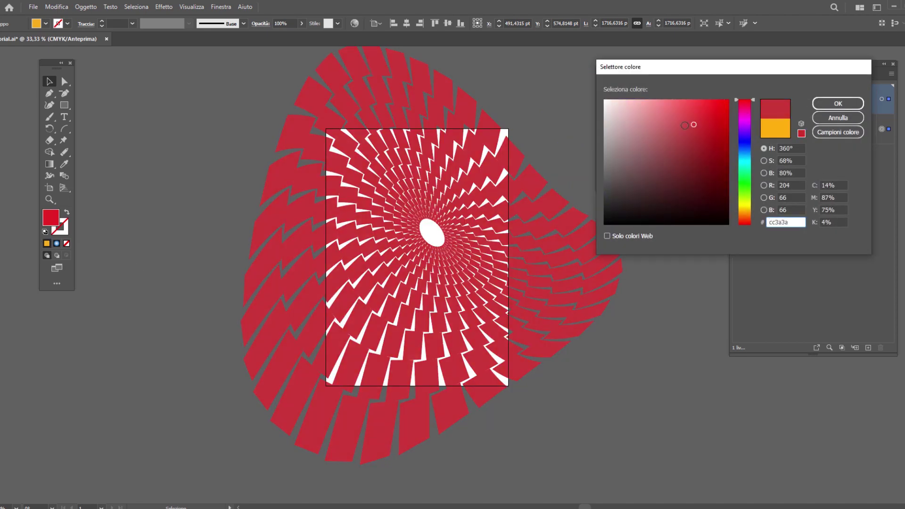
{"action": "left_click", "coordinate": [745, 206]}
{"action": "left_click", "coordinate": [699, 133]}
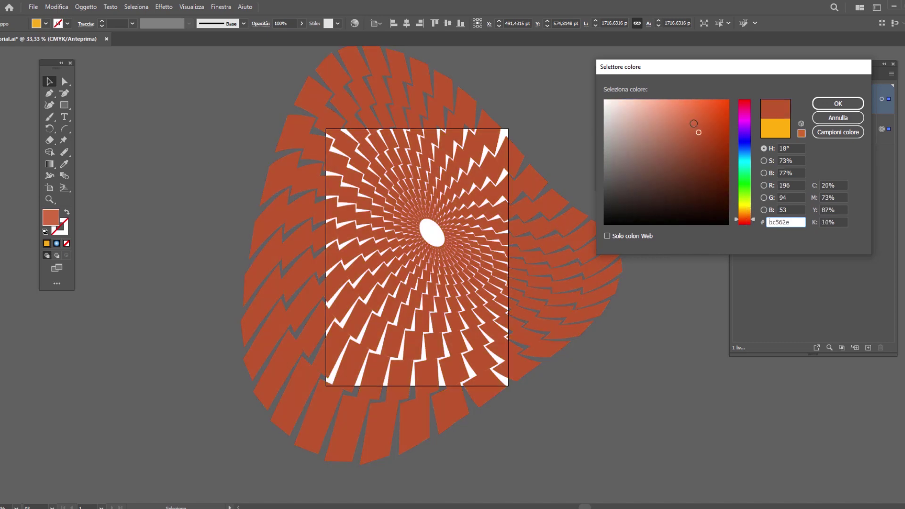
{"action": "left_click", "coordinate": [838, 104]}
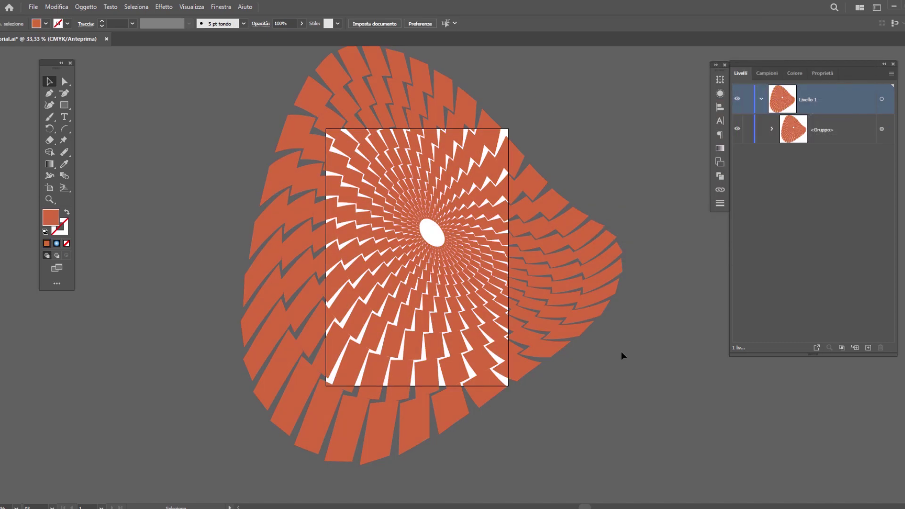